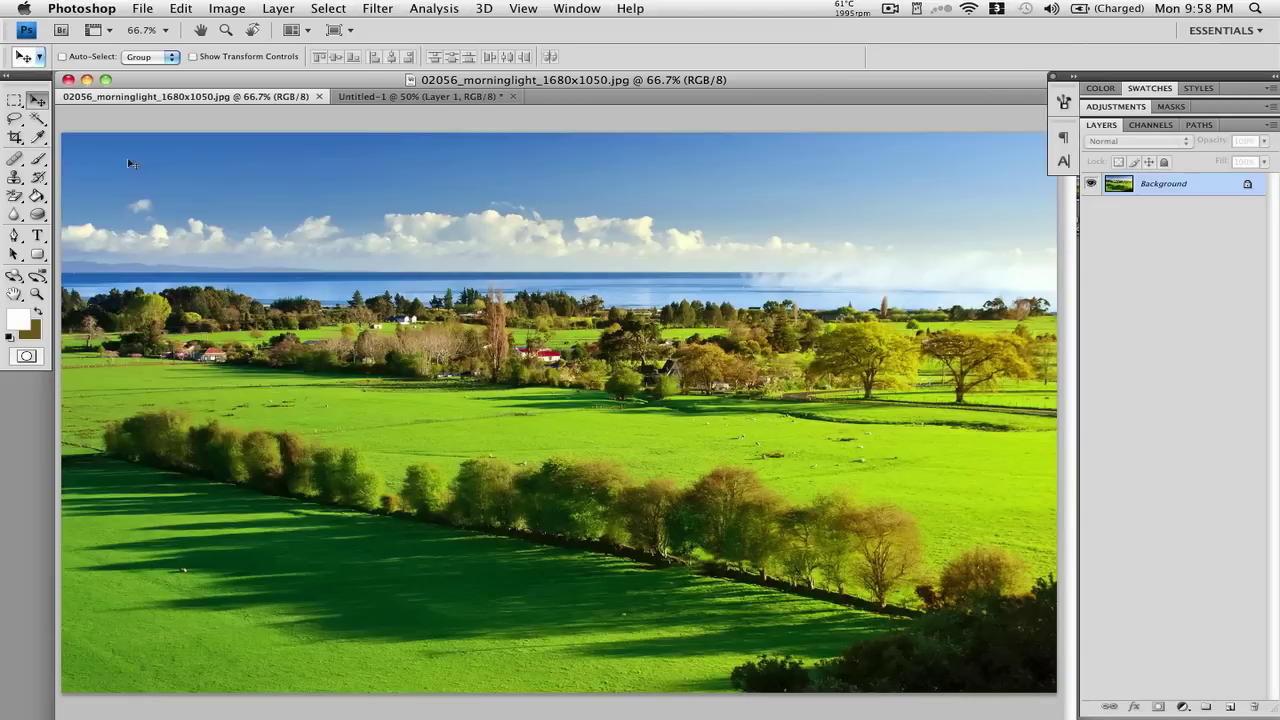
Step: Draw a rectangular marquee selection inset slightly from the landscape photo's edges
left_click(14, 102)
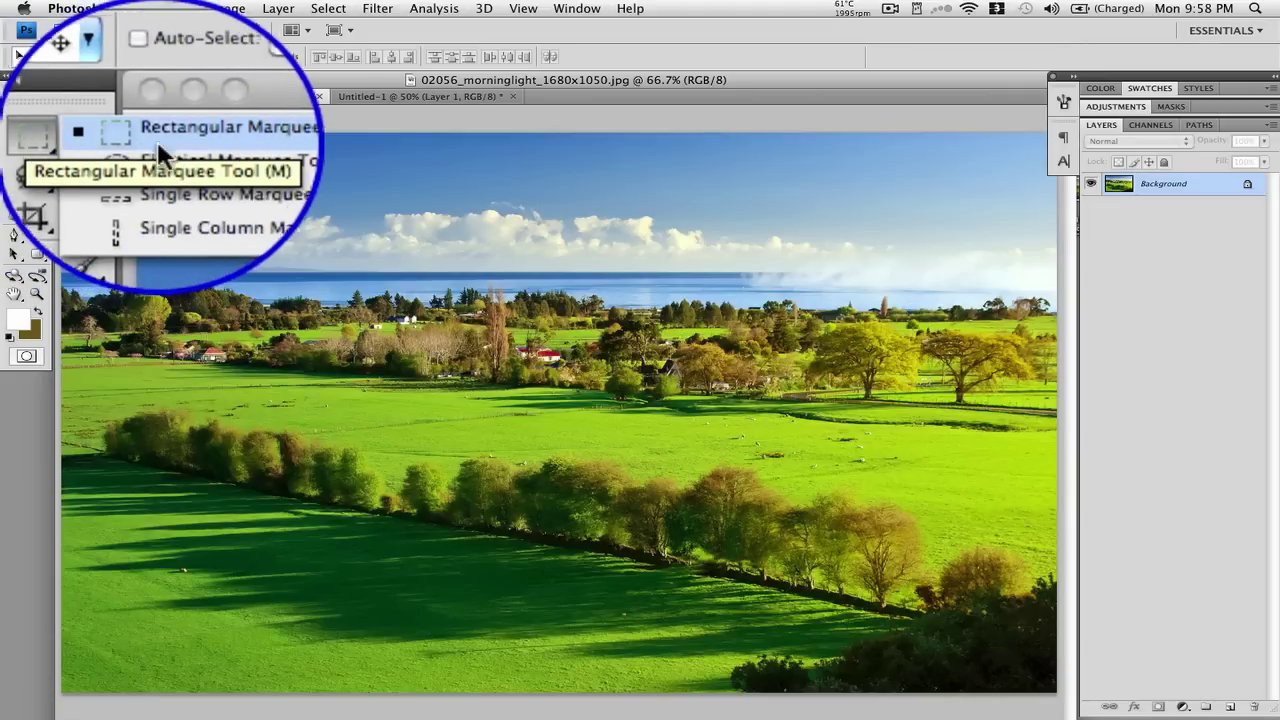
left_click(80, 98)
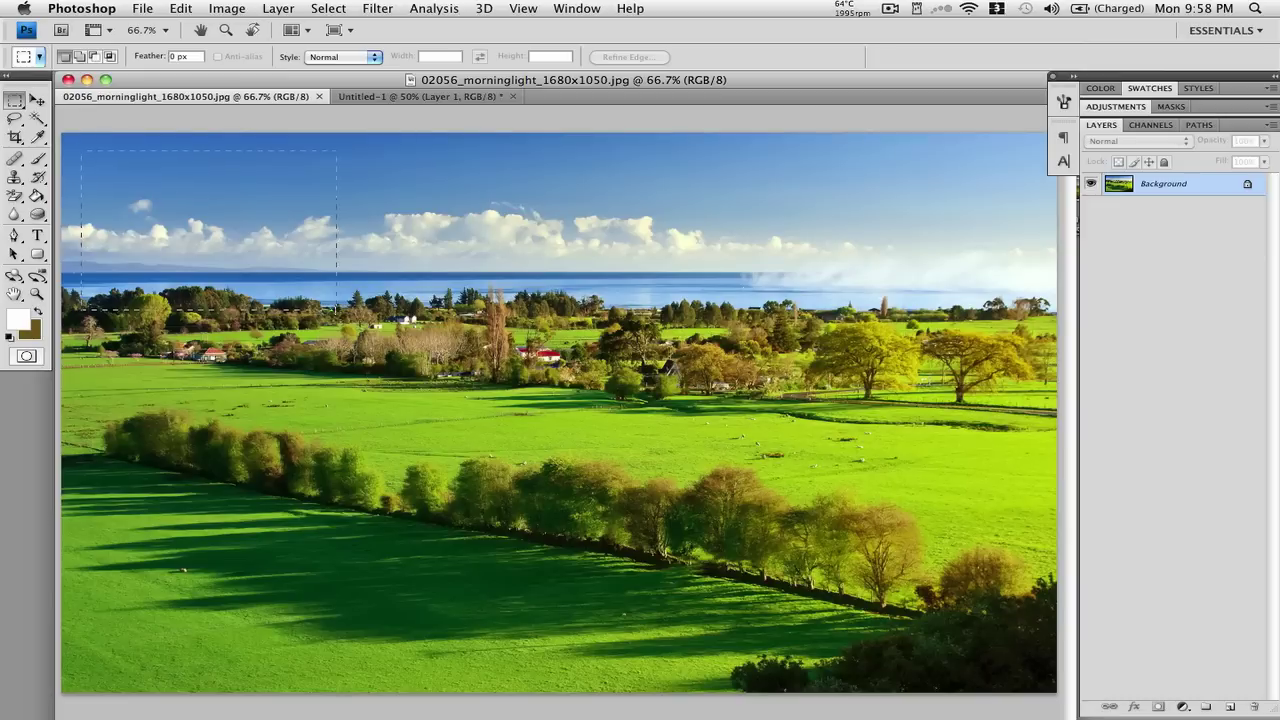
left_click_drag(1005, 683, 1022, 664)
left_click_drag(1023, 665, 1023, 665)
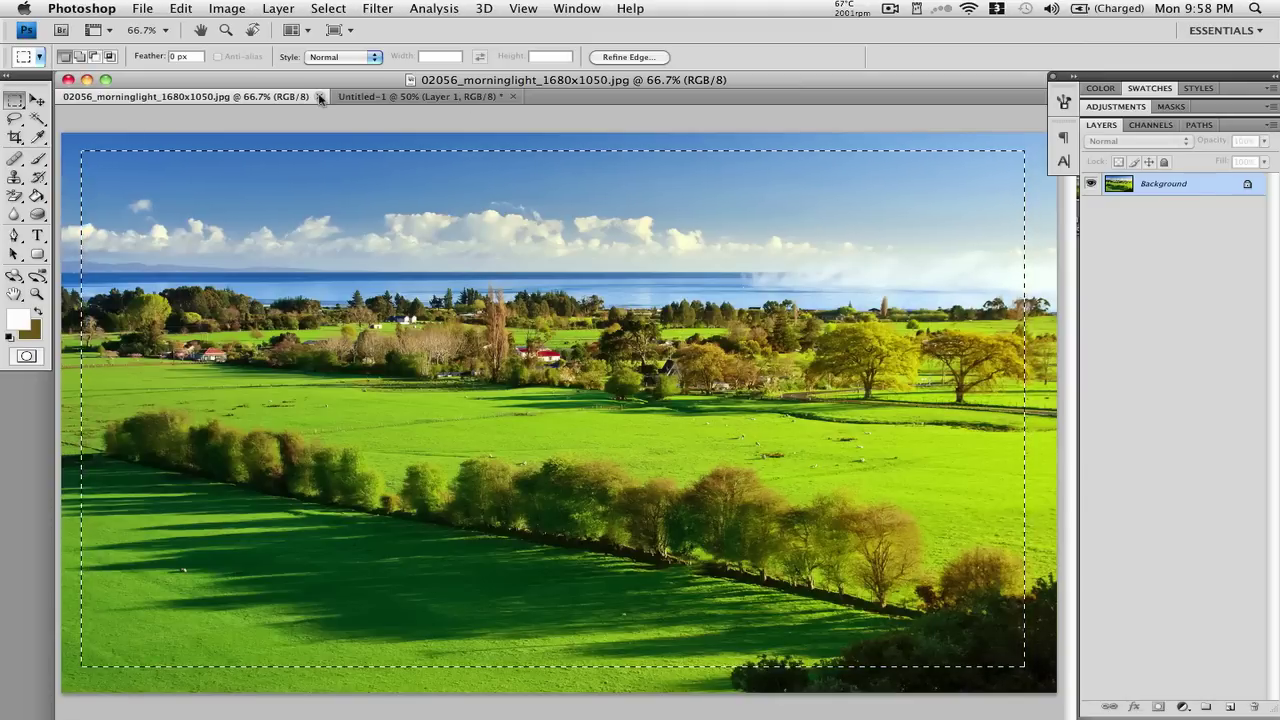
left_click(328, 8)
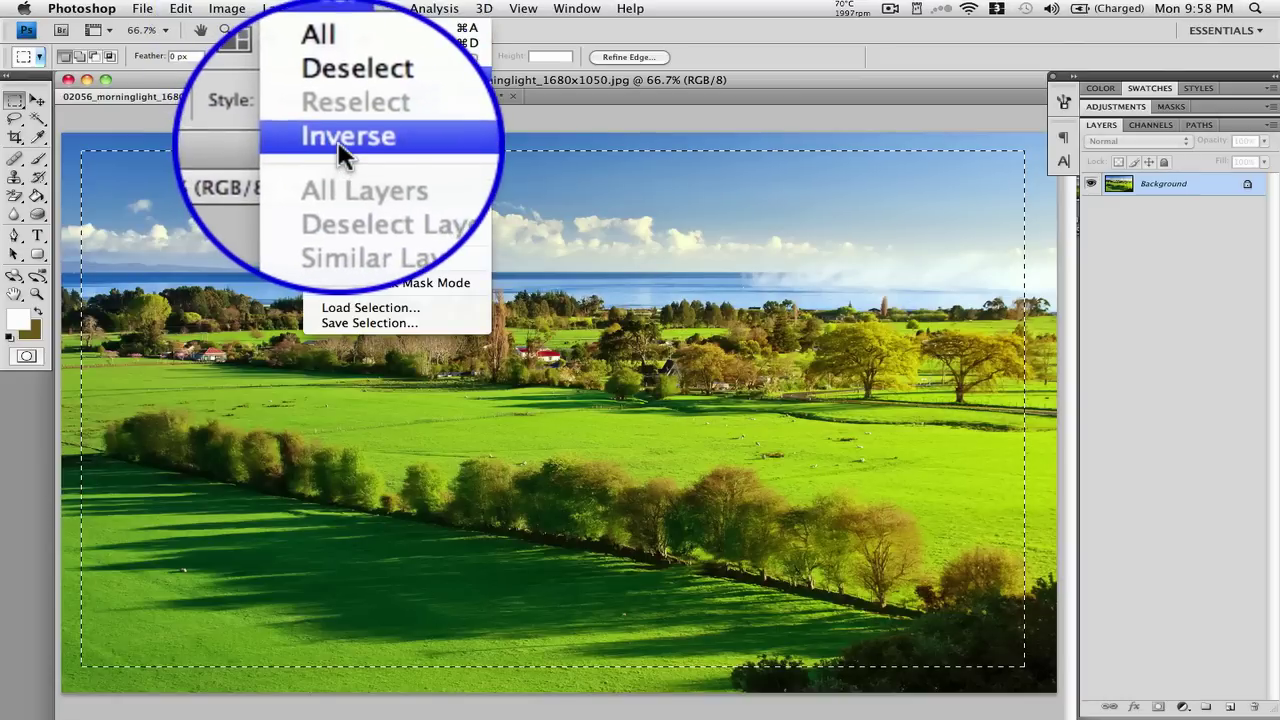
Step: Invert the selection to the photo's border band and bring up its Feather option
left_click(340, 150)
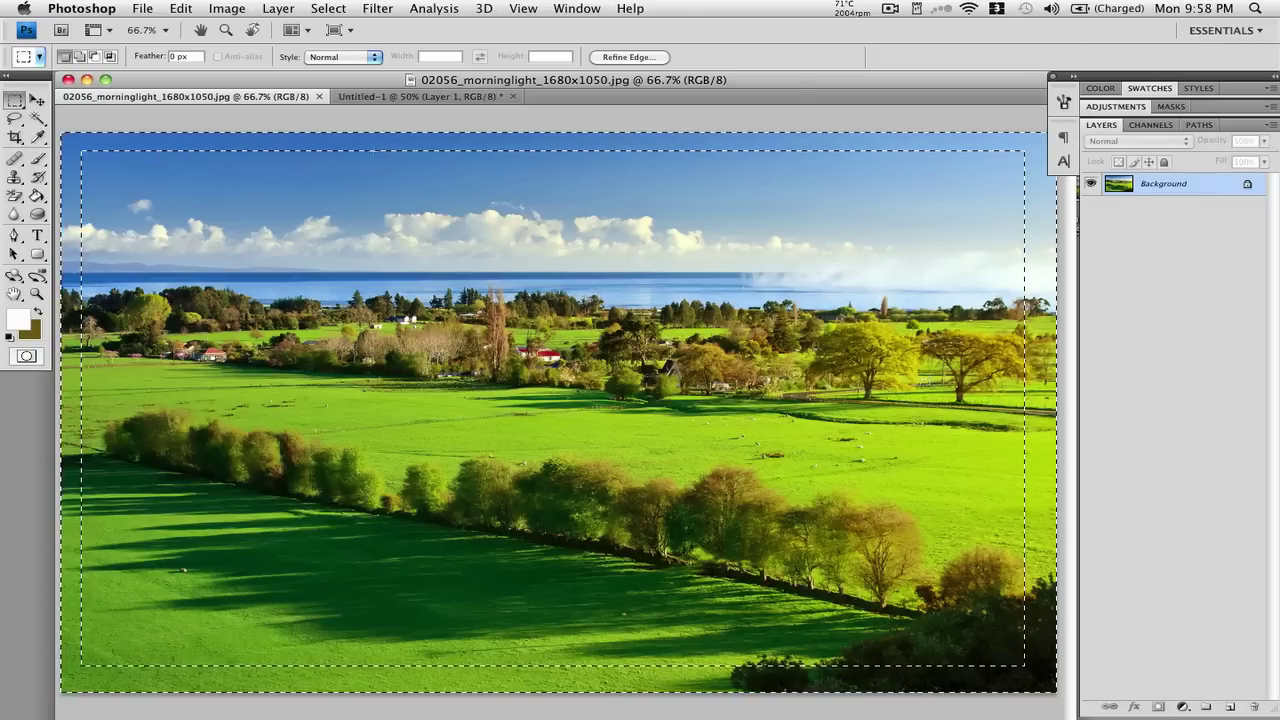
right_click(350, 145)
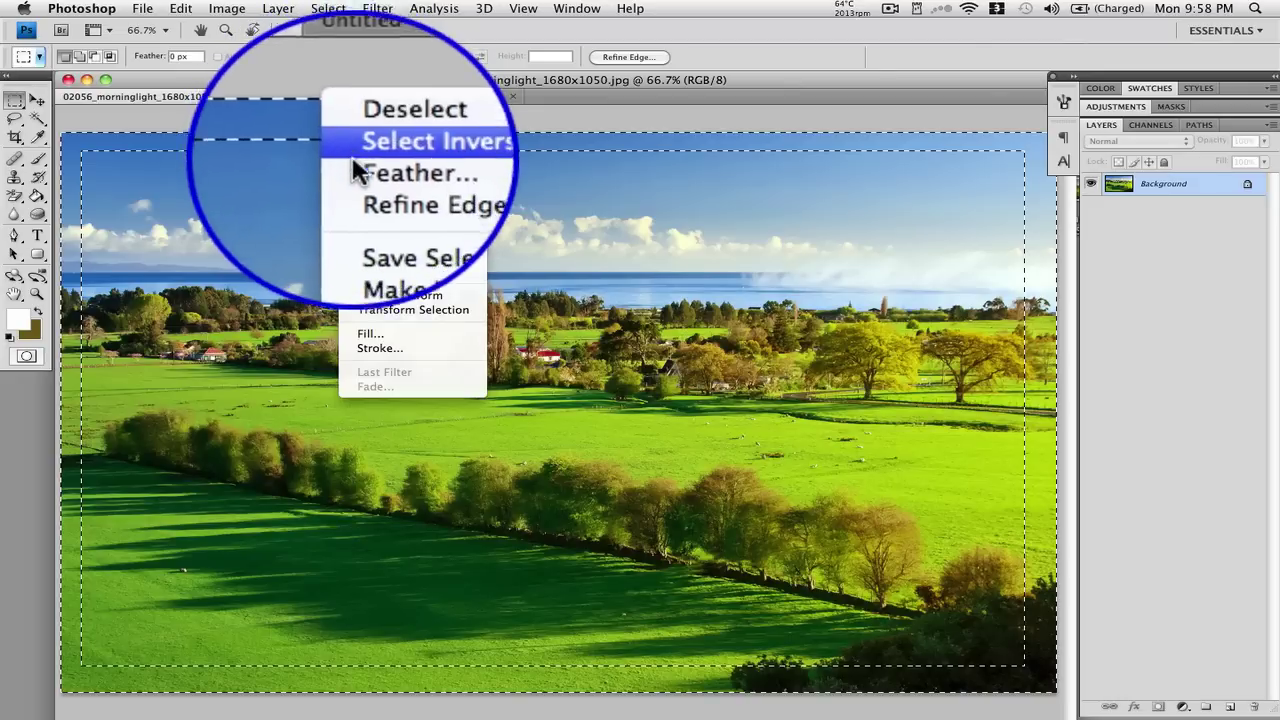
left_click(357, 164)
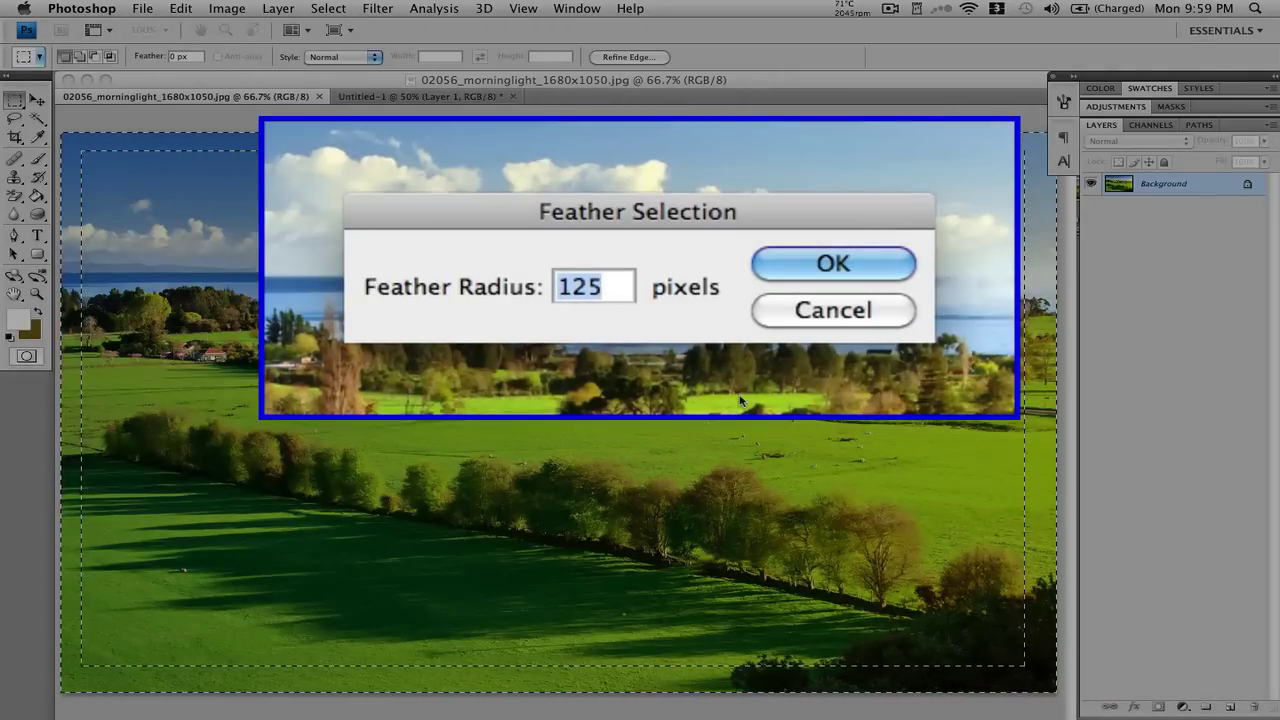
Step: Feather the border selection with a 225-pixel radius
type("225")
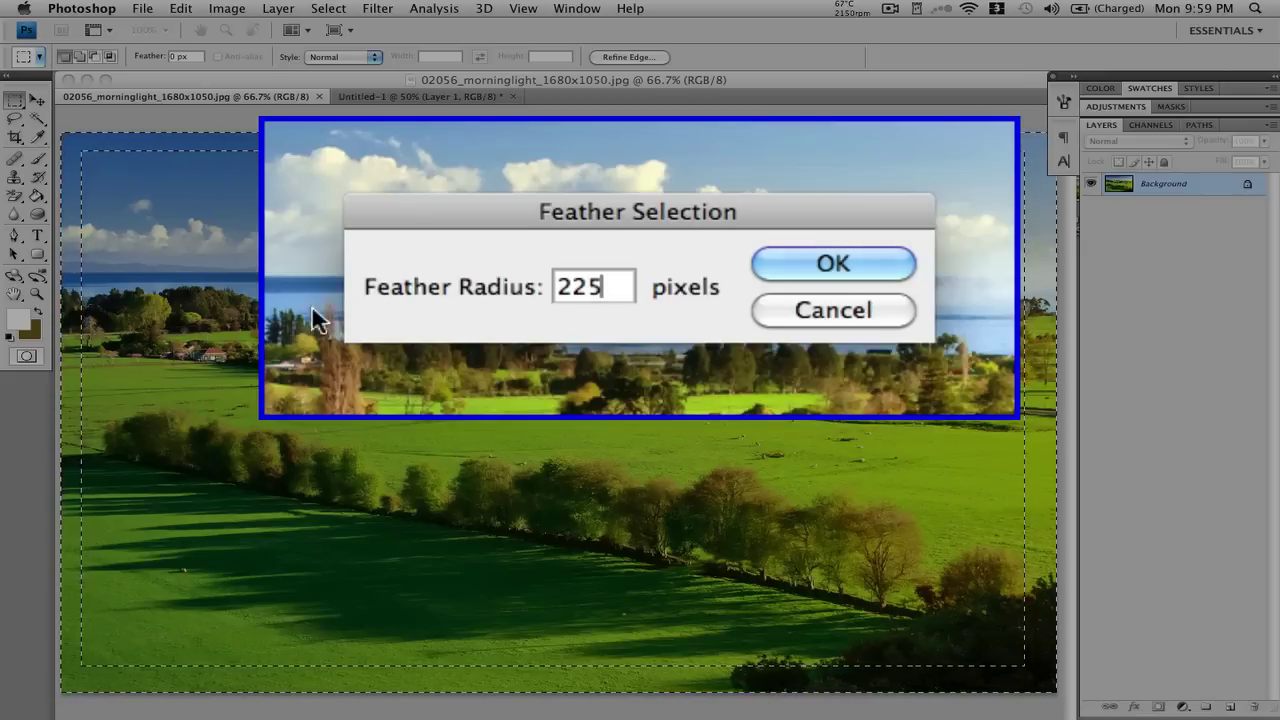
left_click(836, 265)
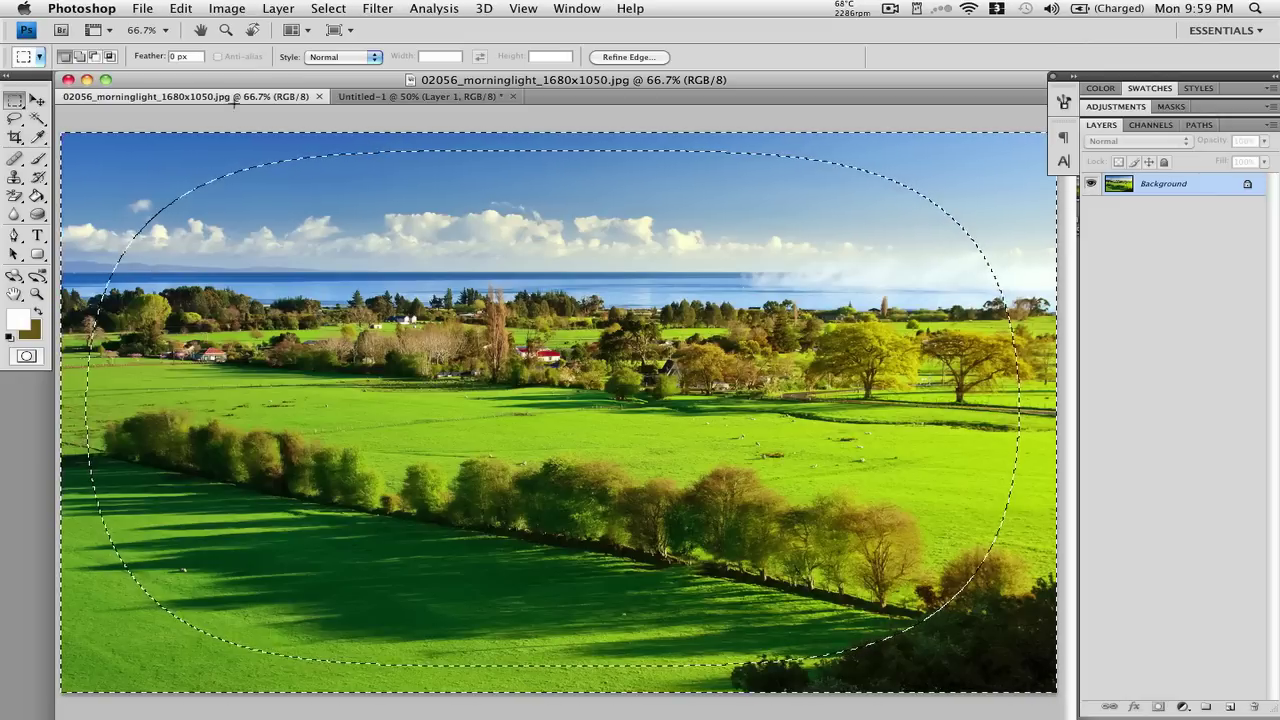
Step: Darken the feathered border with Levels by lowering the white output level
left_click(238, 7)
mouse_move(366, 48)
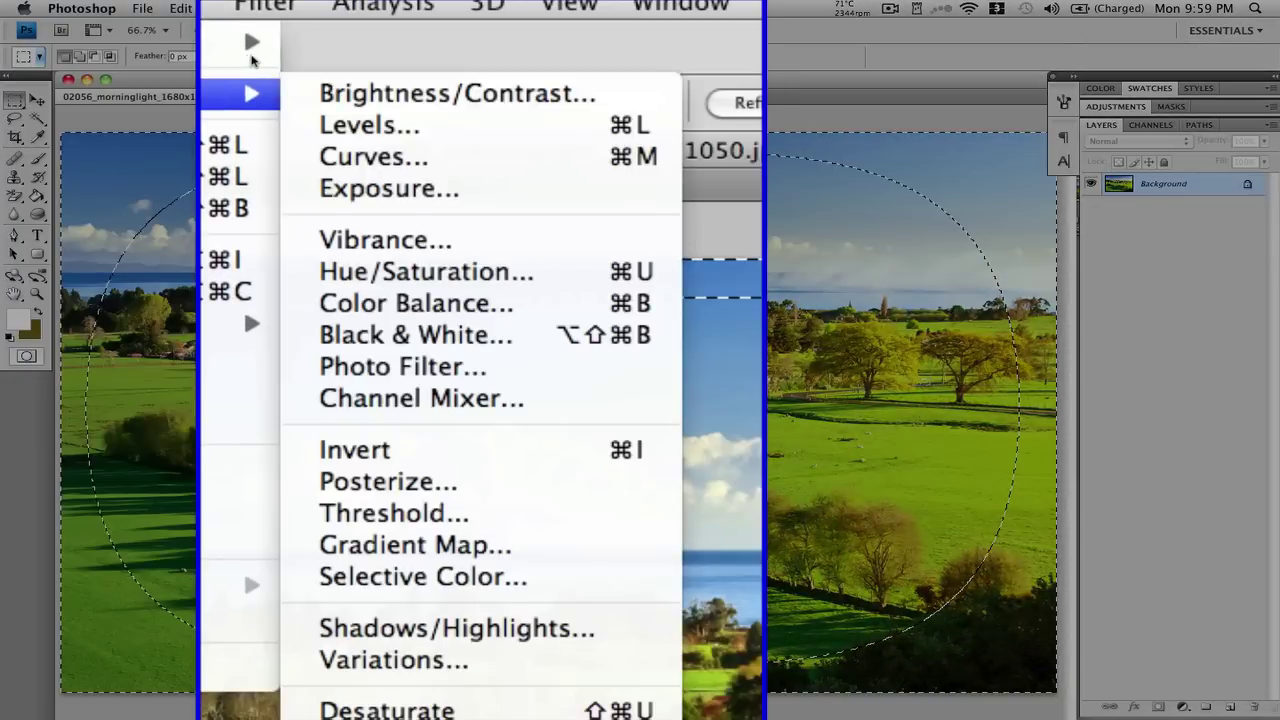
left_click(400, 130)
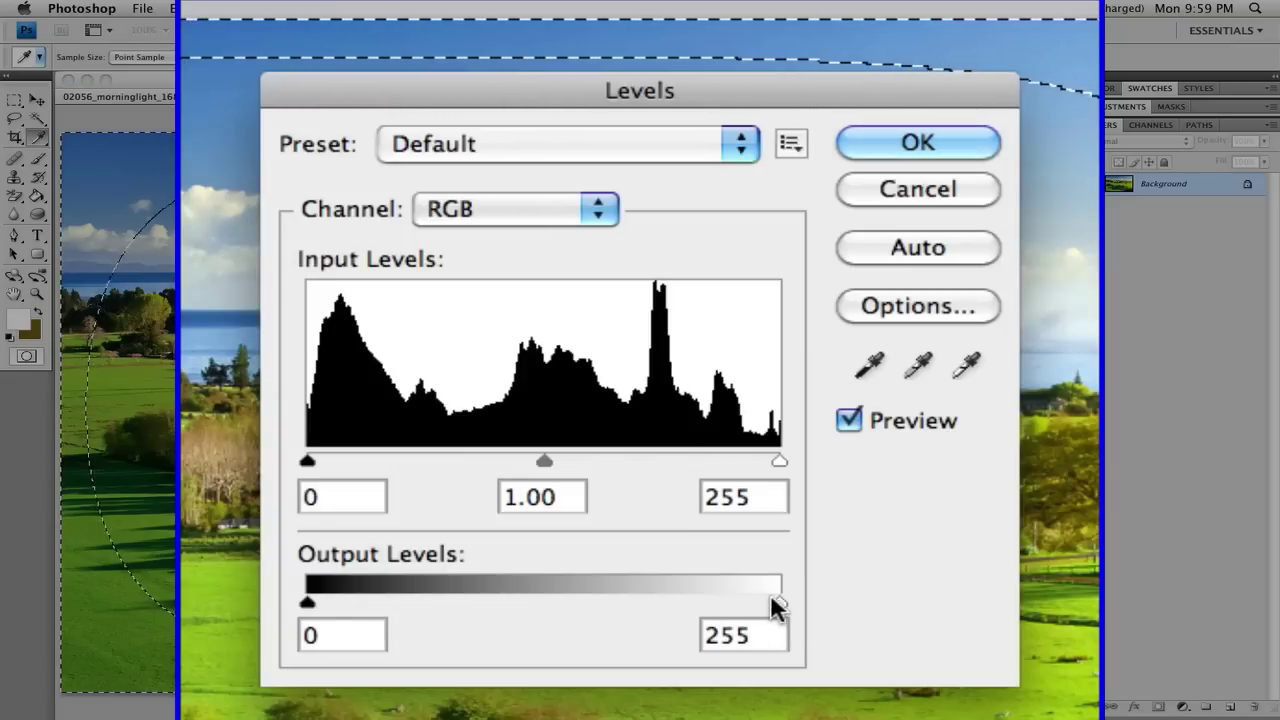
left_click_drag(781, 600, 300, 612)
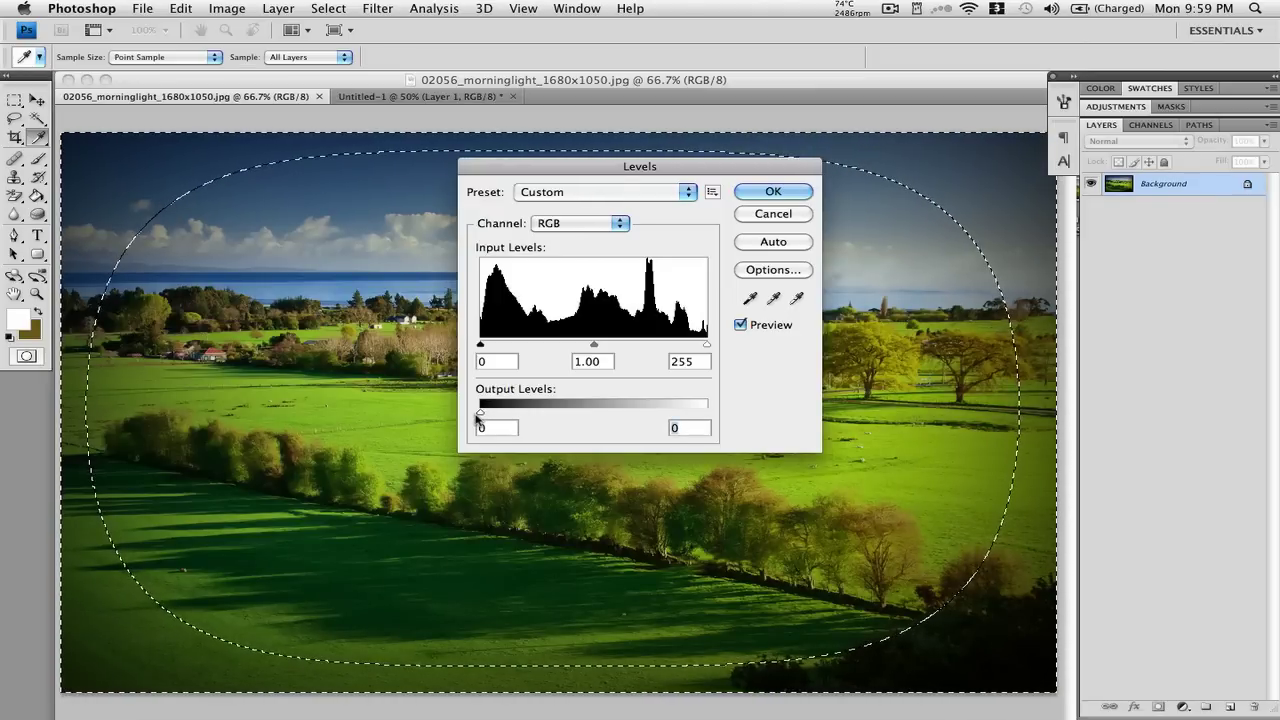
key("Return")
Step: Clear the feathered selection on the landscape photo
key("m")
key("super+d")
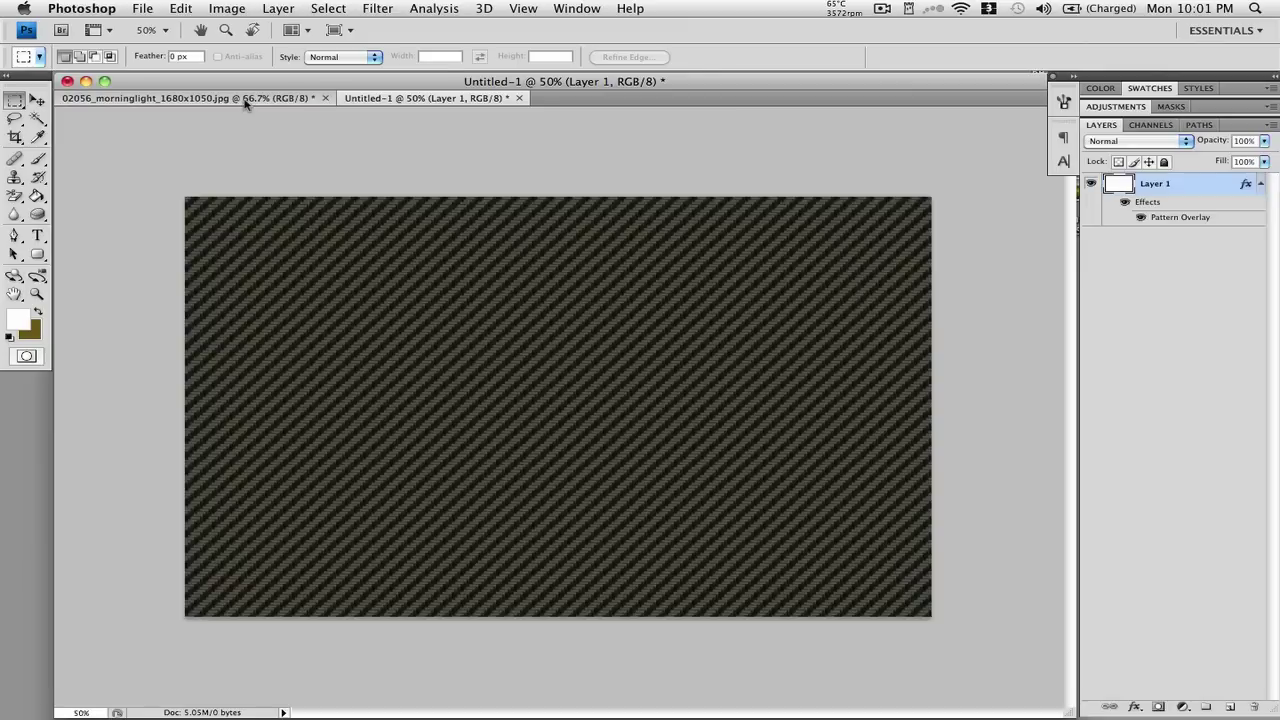
left_click(245, 99)
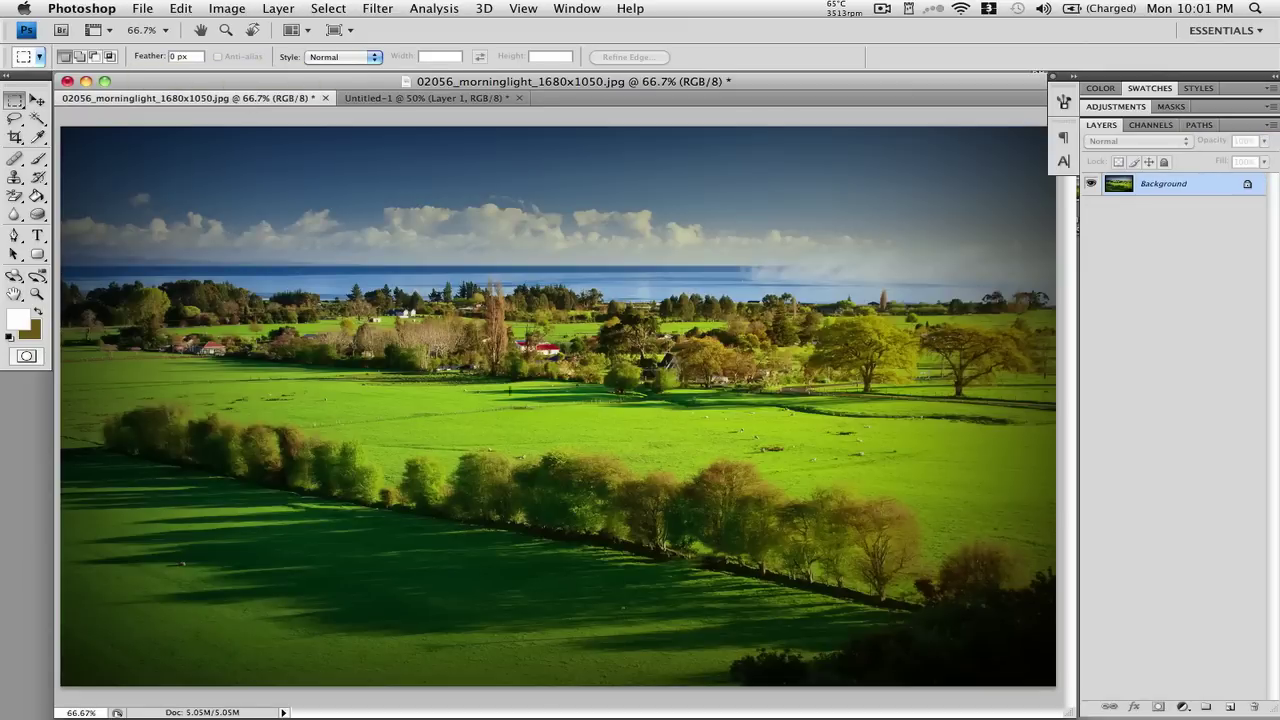
Step: In the carbon-fiber Untitled-1 document, add Layer 2 above Layer 1 and fill it white
left_click(405, 99)
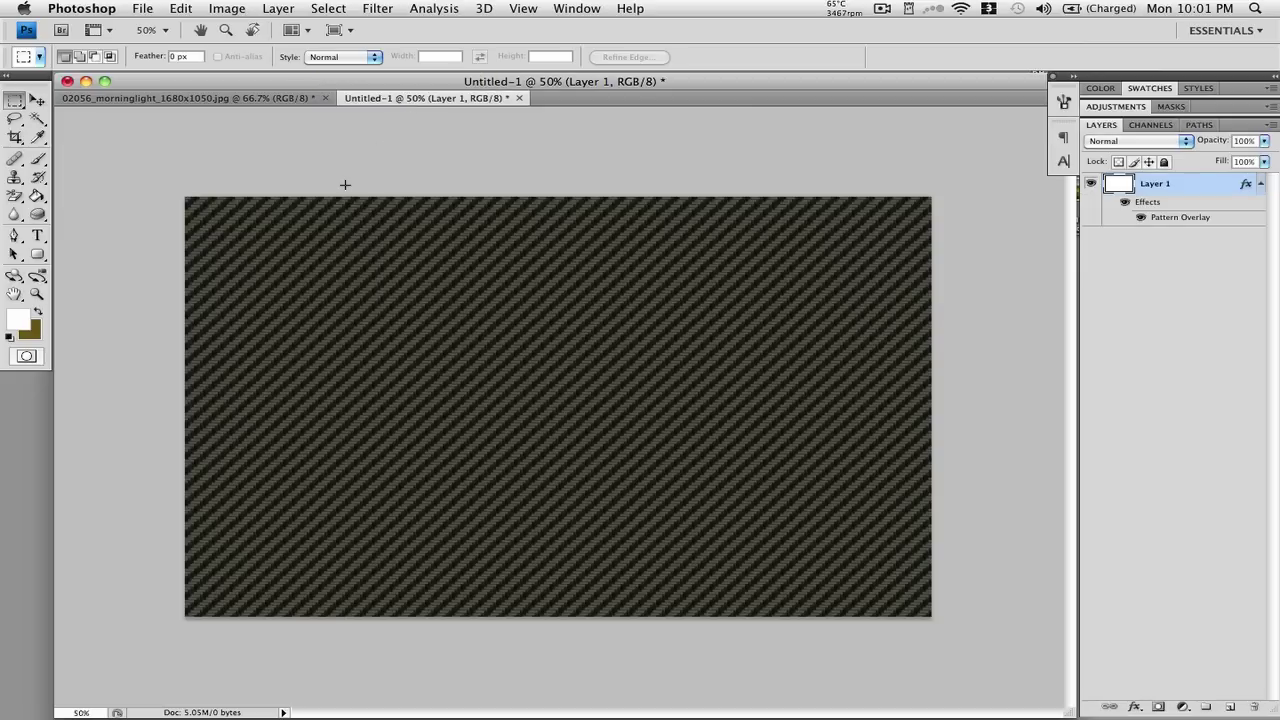
left_click(1261, 185)
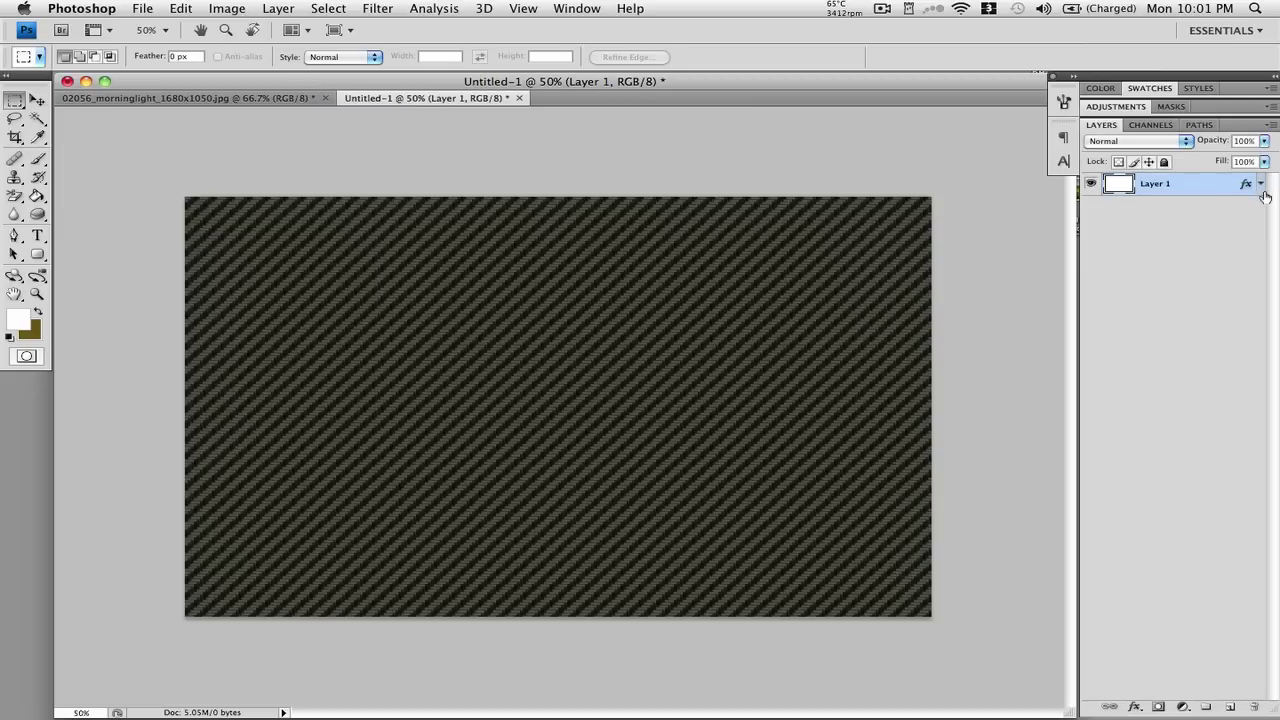
left_click(1231, 707)
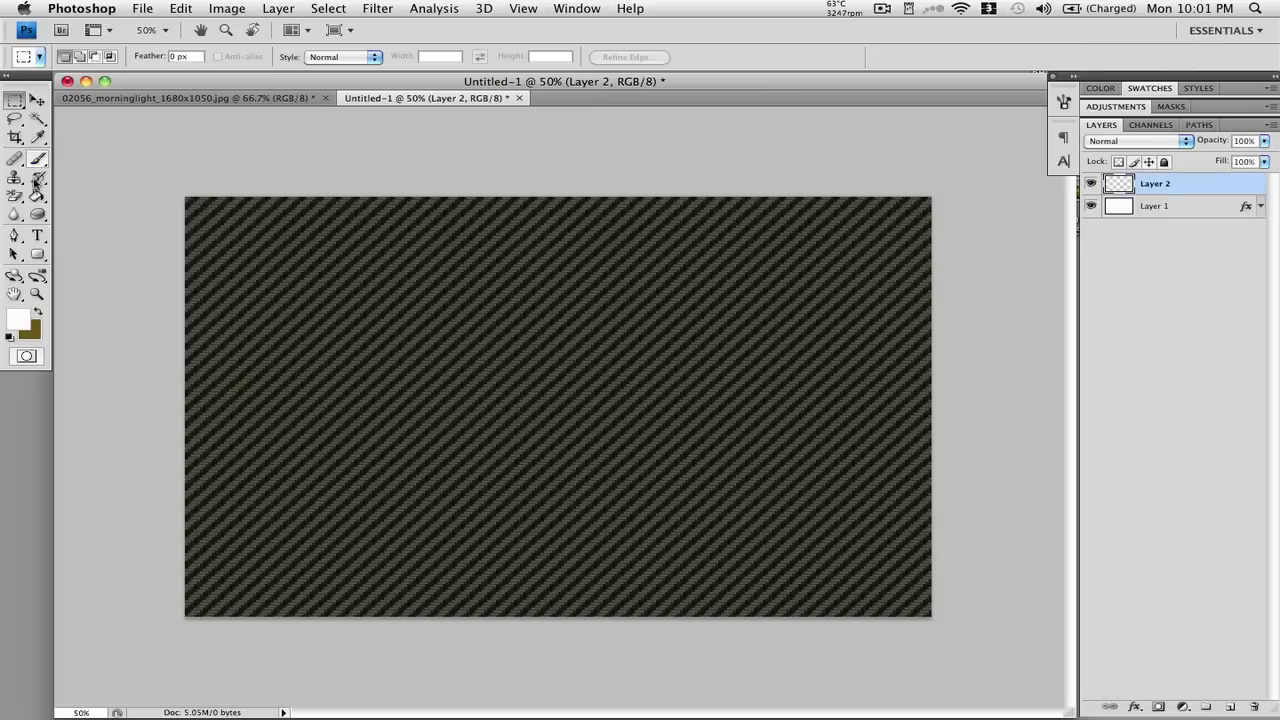
left_click(37, 196)
left_click(512, 319)
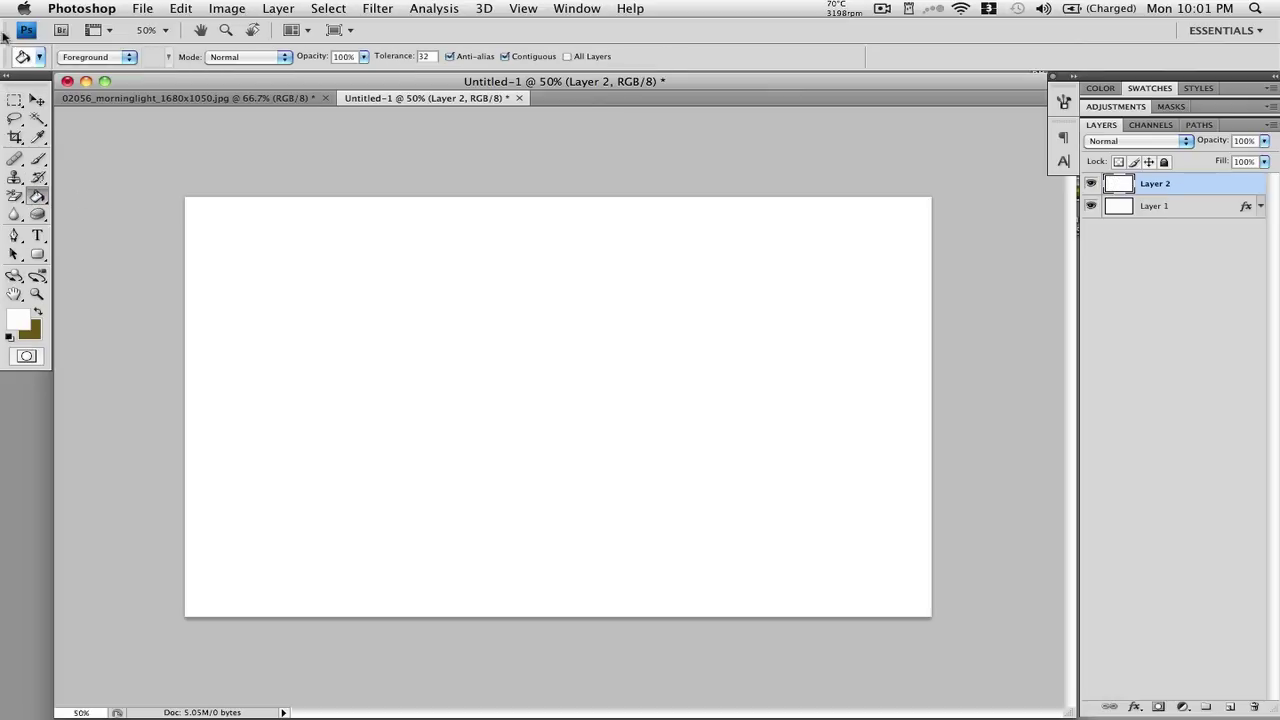
left_click(17, 102)
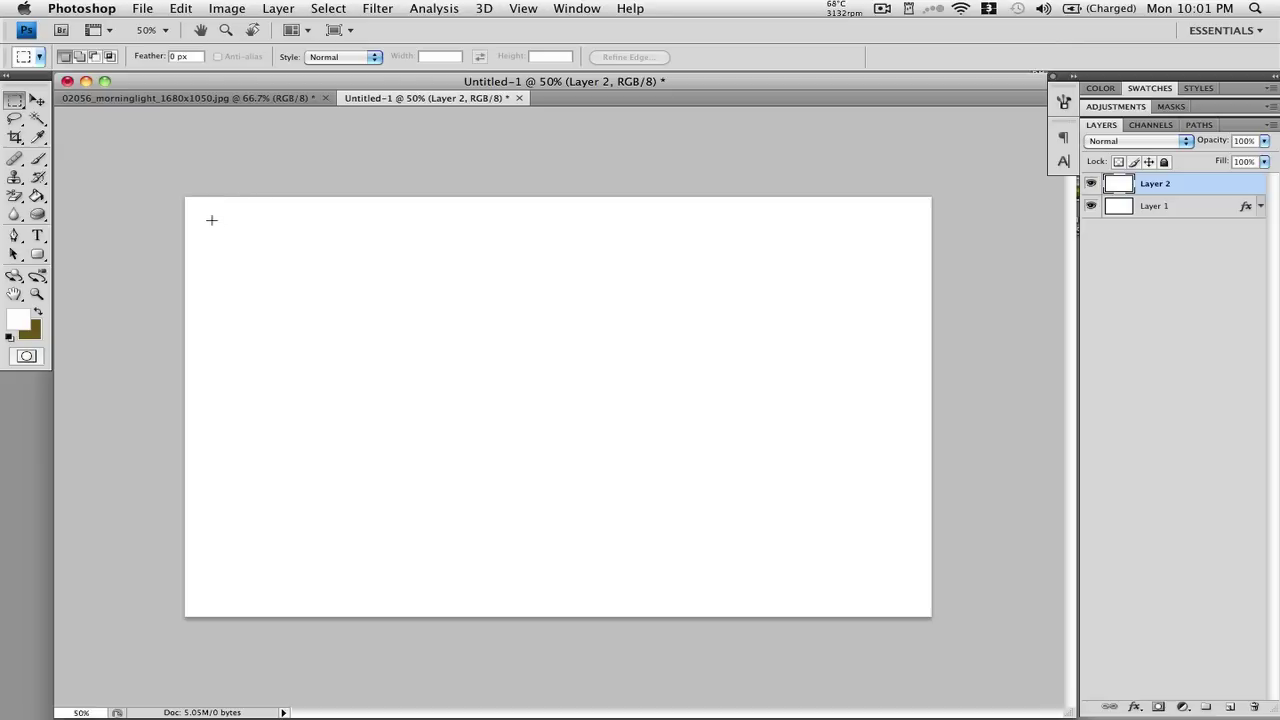
Step: Select a rectangle inset from the canvas edges and invert it to the border band
left_click_drag(518, 371, 903, 590)
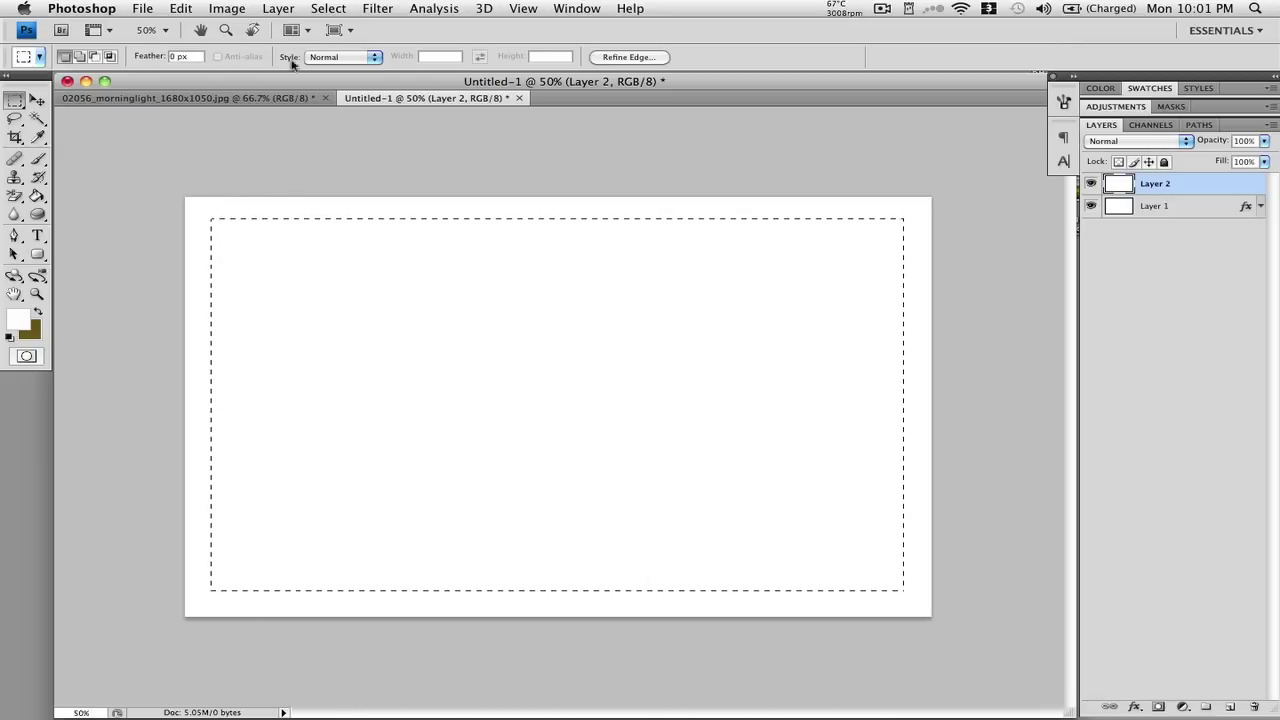
left_click(278, 9)
mouse_move(328, 9)
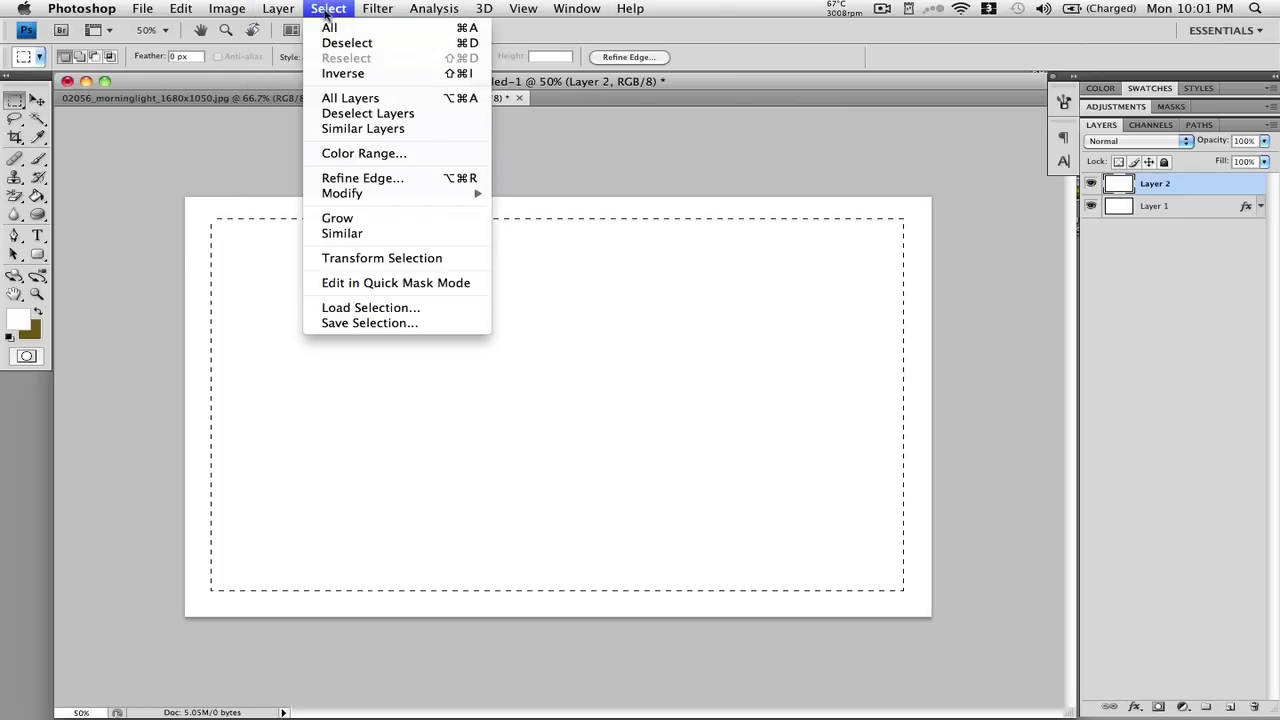
left_click(335, 74)
Step: Feather the canvas border selection by 180 pixels
right_click(274, 218)
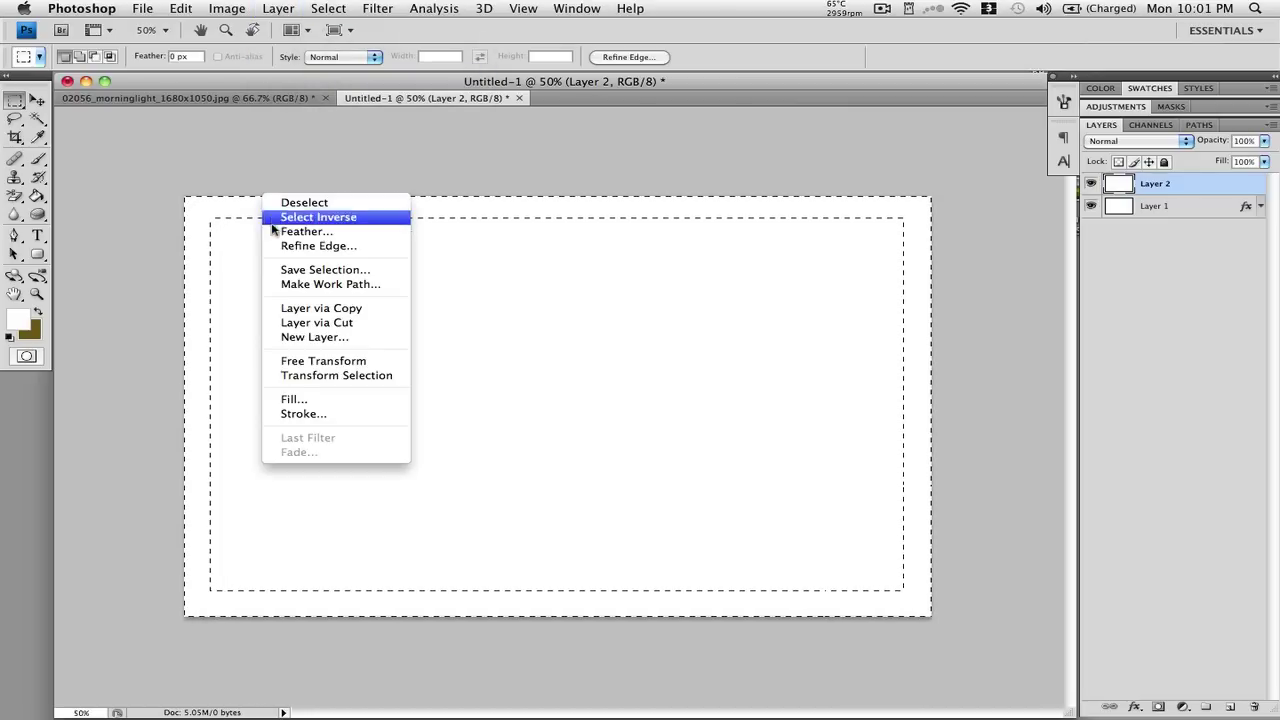
left_click(283, 234)
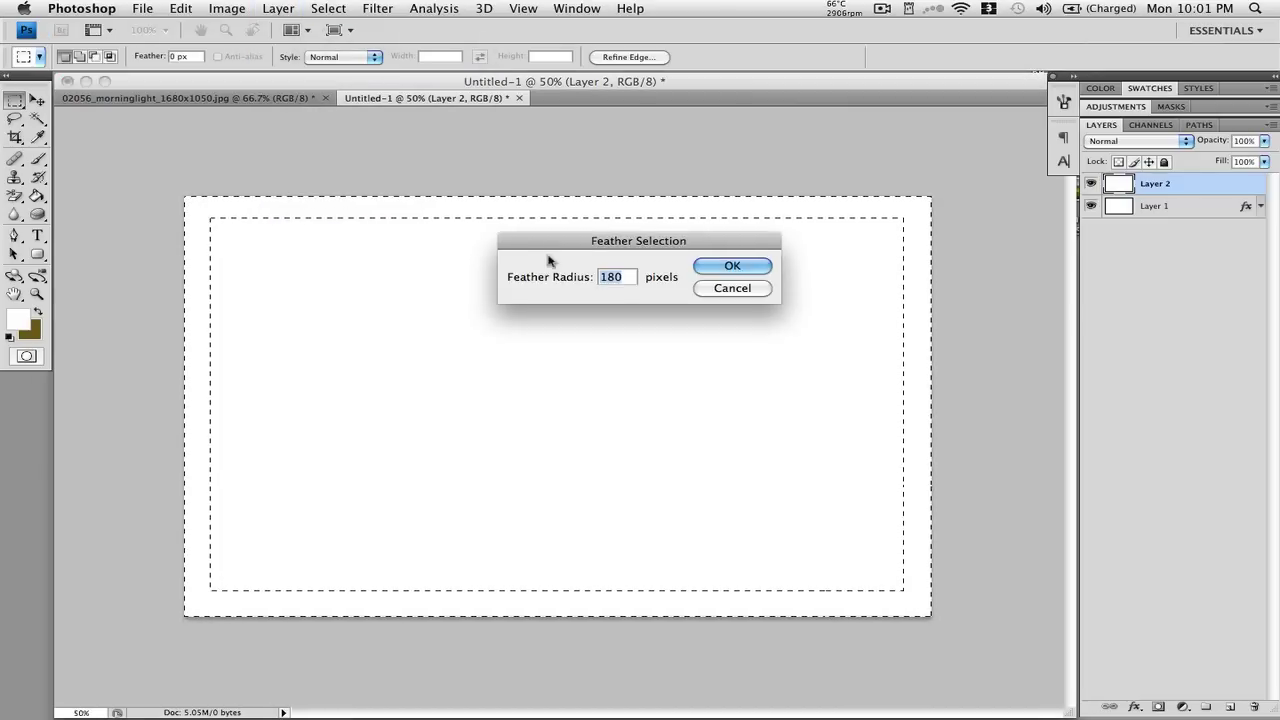
left_click(712, 266)
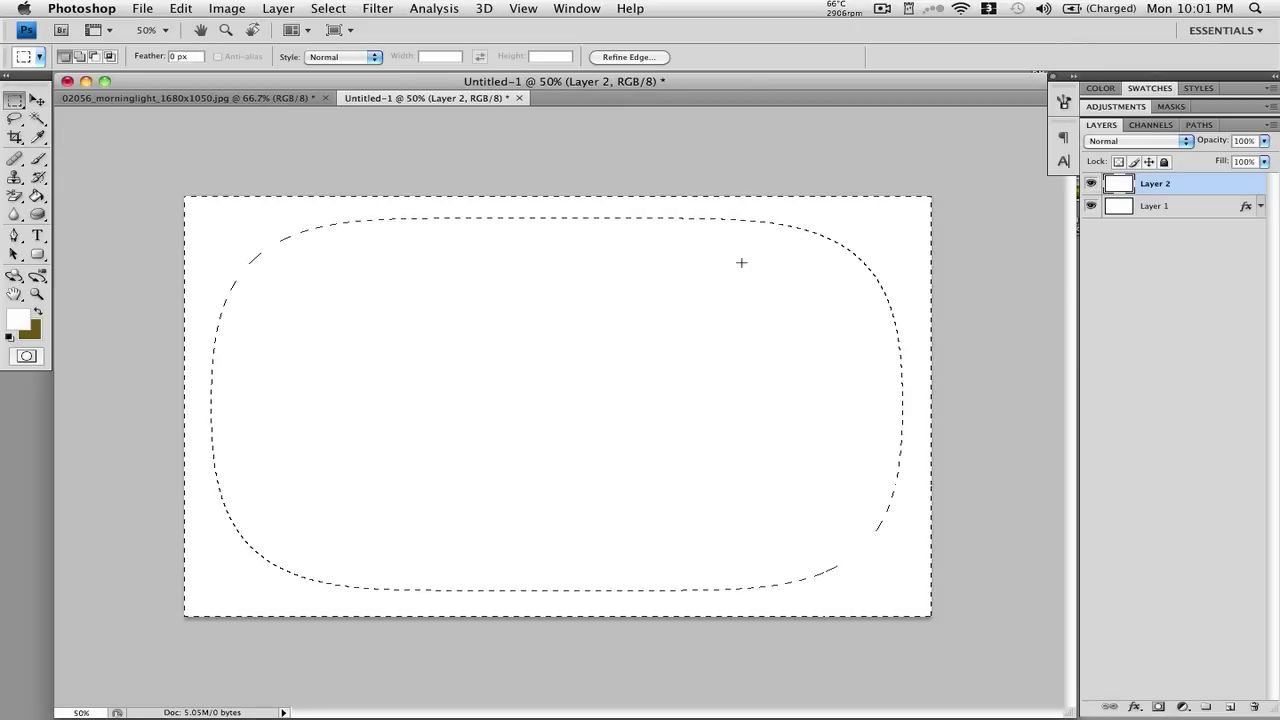
Step: Darken Layer 2's feathered edges with Levels by lowering output white, then deselect
left_click(224, 9)
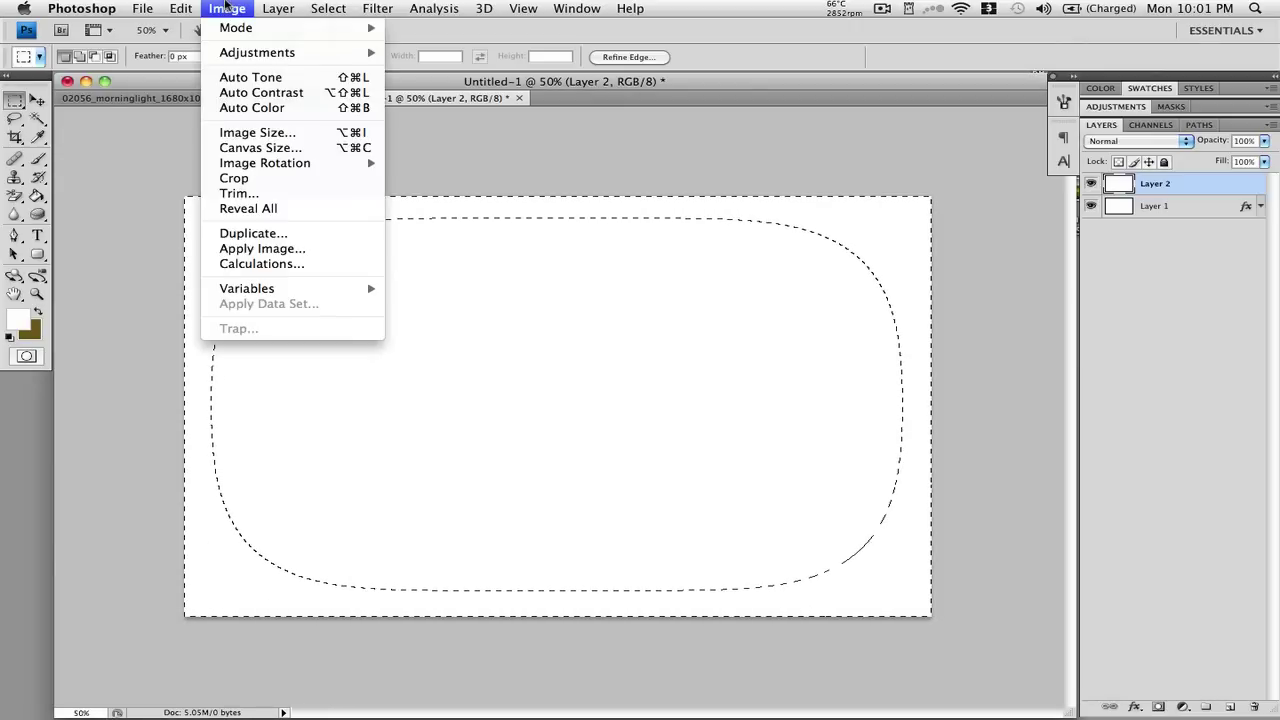
mouse_move(242, 55)
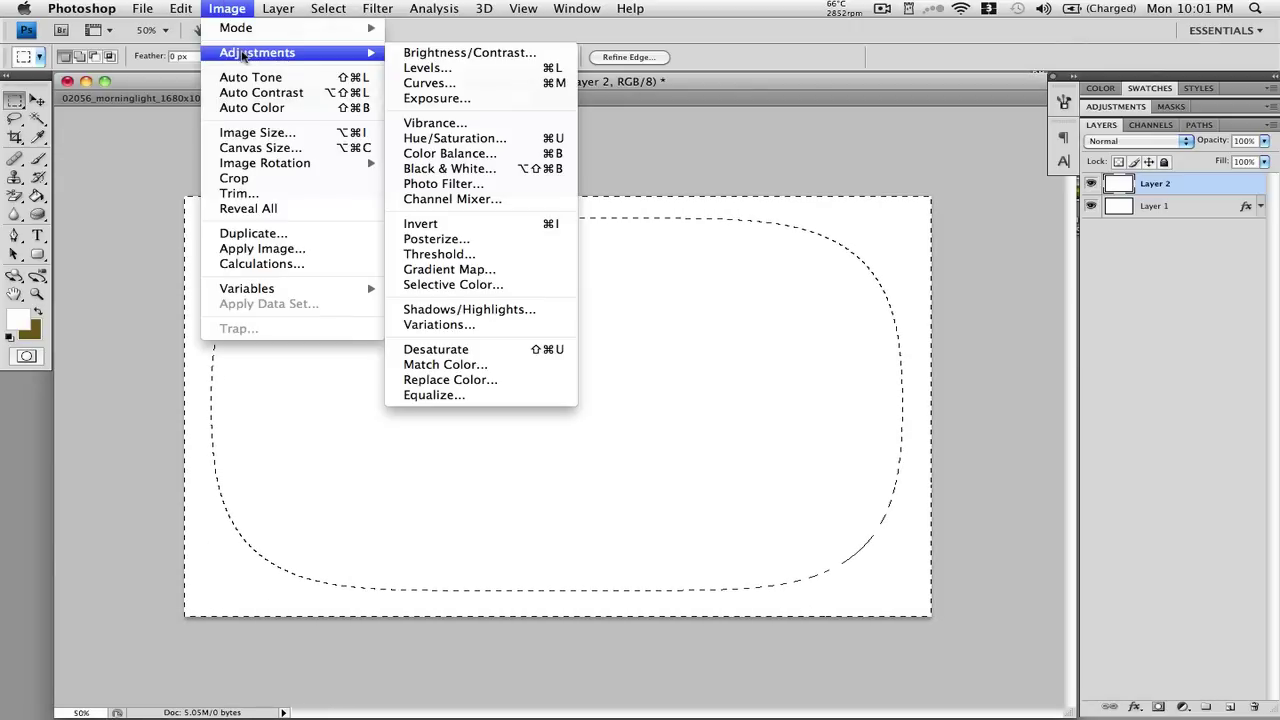
left_click(428, 68)
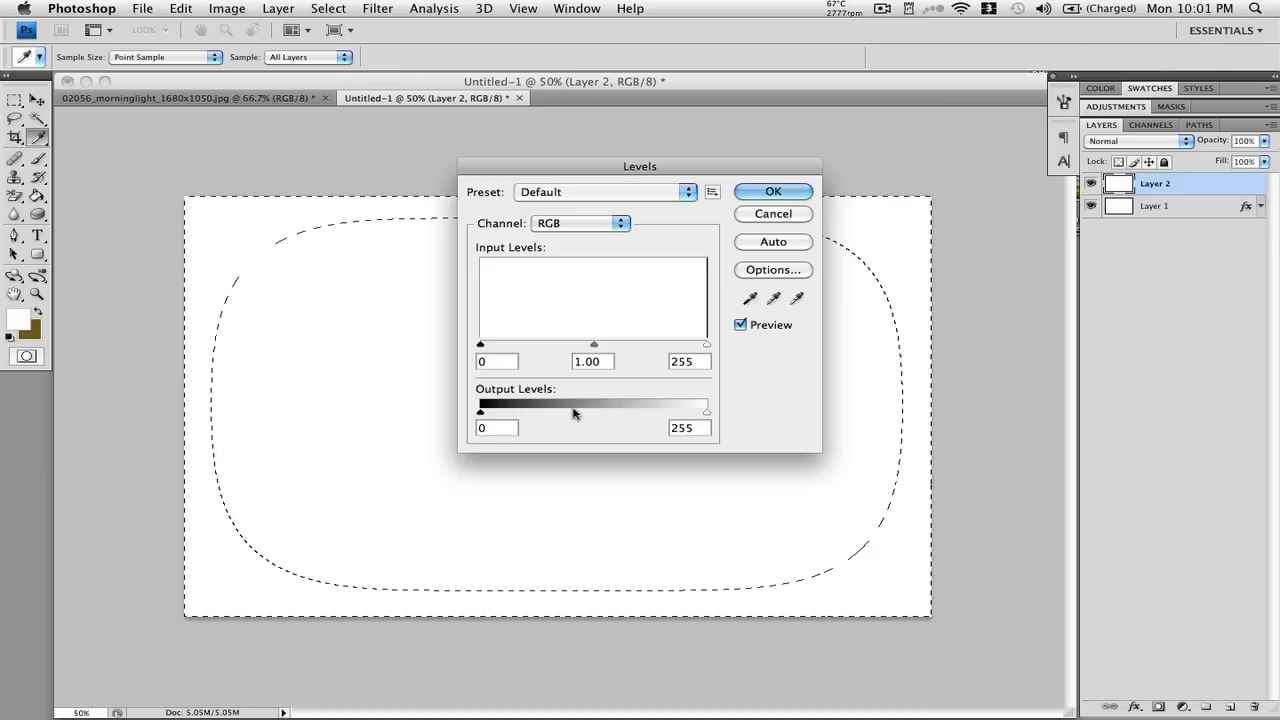
left_click_drag(707, 412, 488, 418)
key("Return")
key("m")
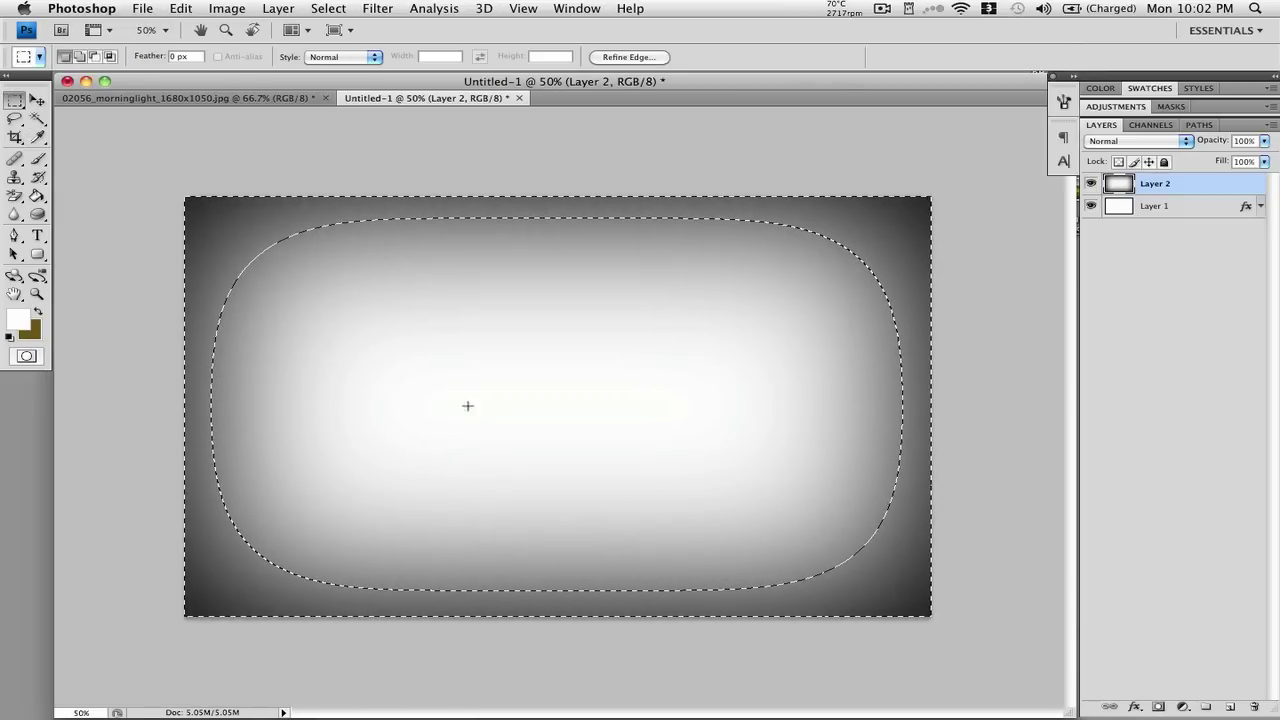
left_click(400, 371)
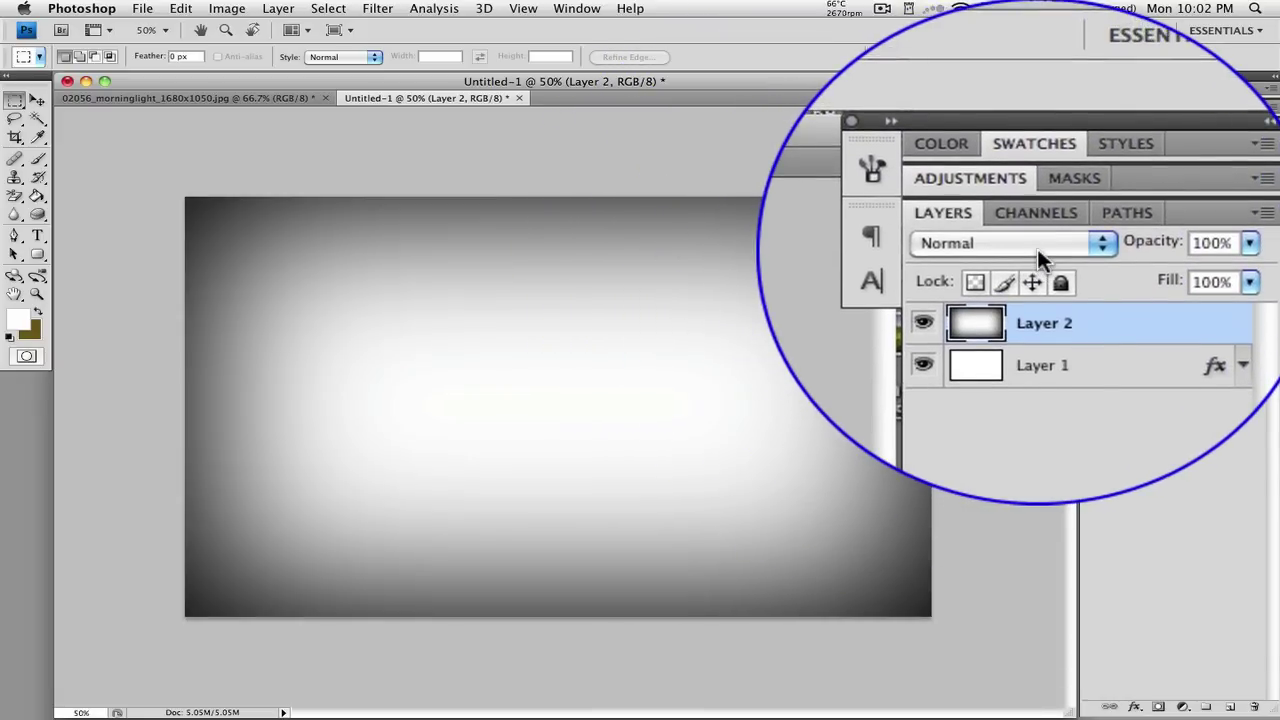
Step: Set Layer 2's blend mode to Multiply and toggle its visibility to compare the vignette
left_click(1036, 247)
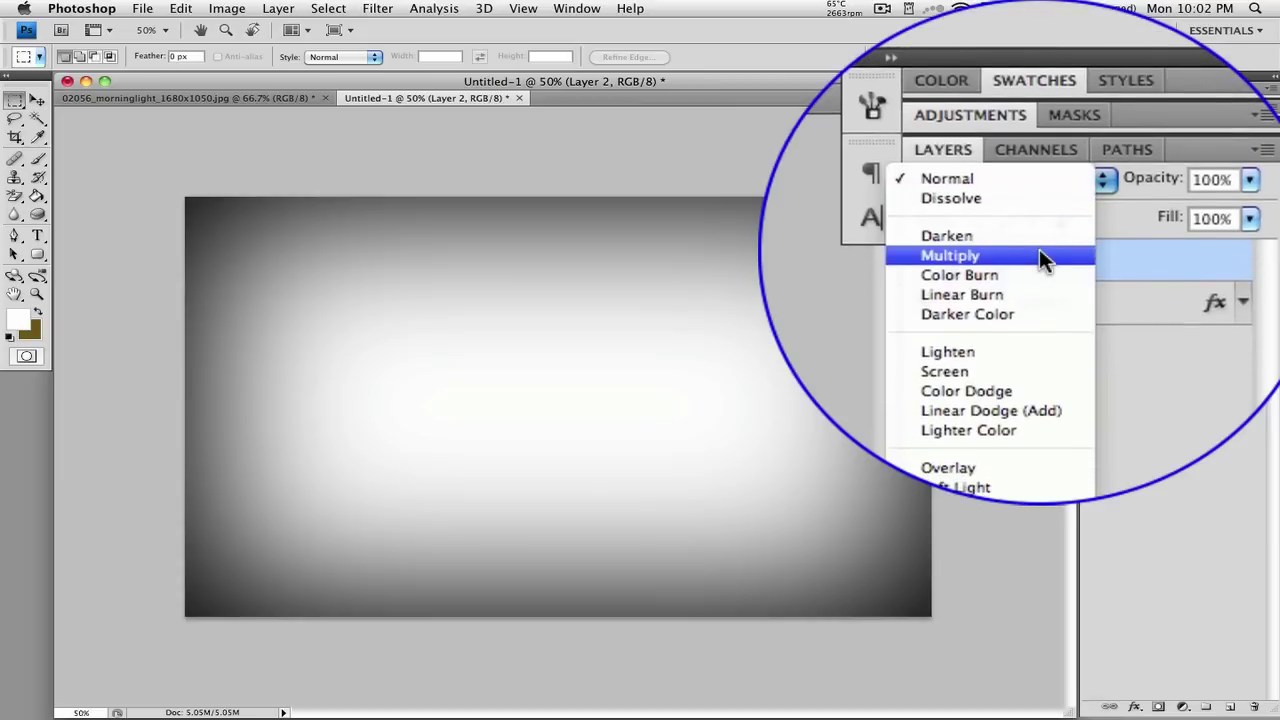
left_click(1152, 182)
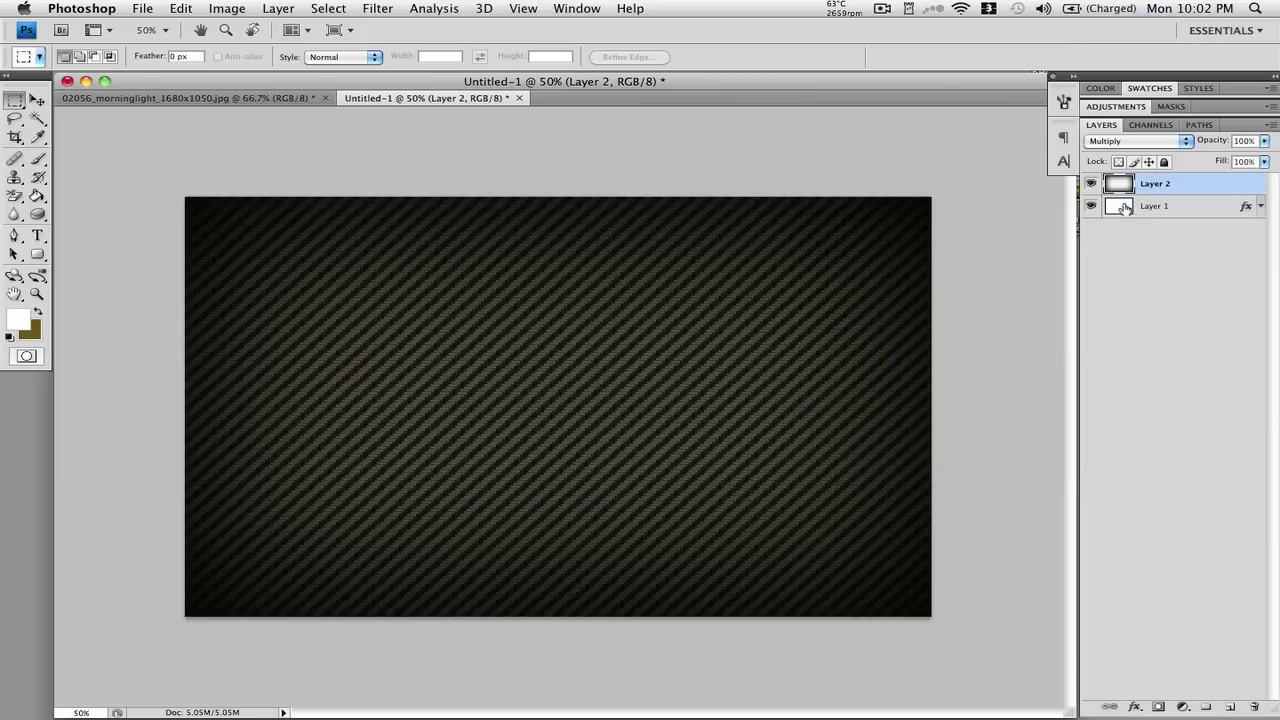
left_click(1091, 184)
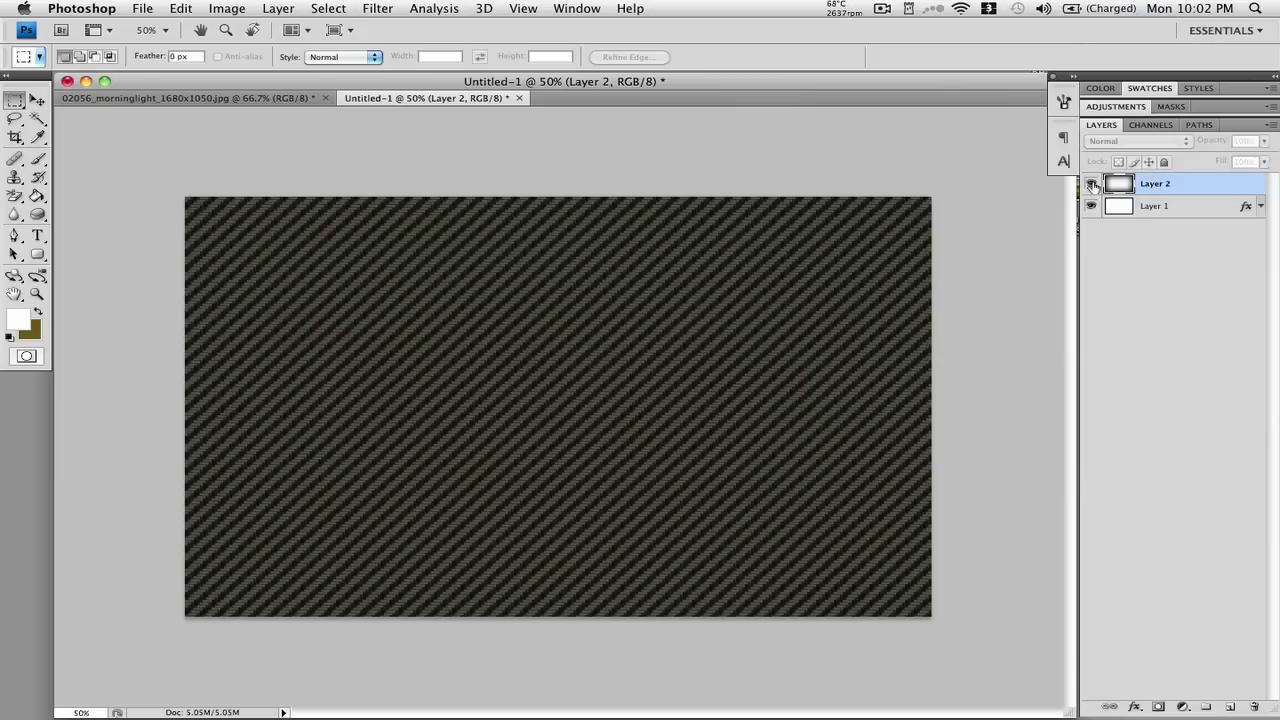
left_click(1091, 184)
left_click(1091, 184)
left_click(1091, 184)
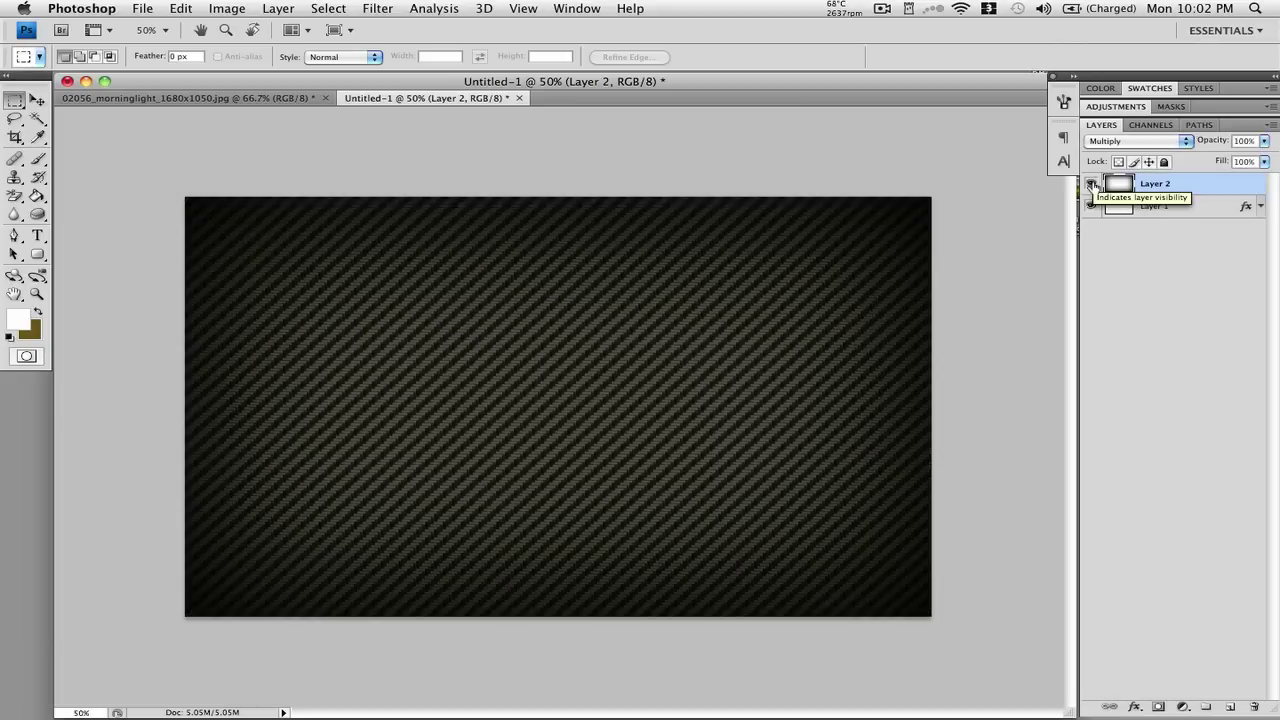
left_click(240, 97)
left_click(452, 100)
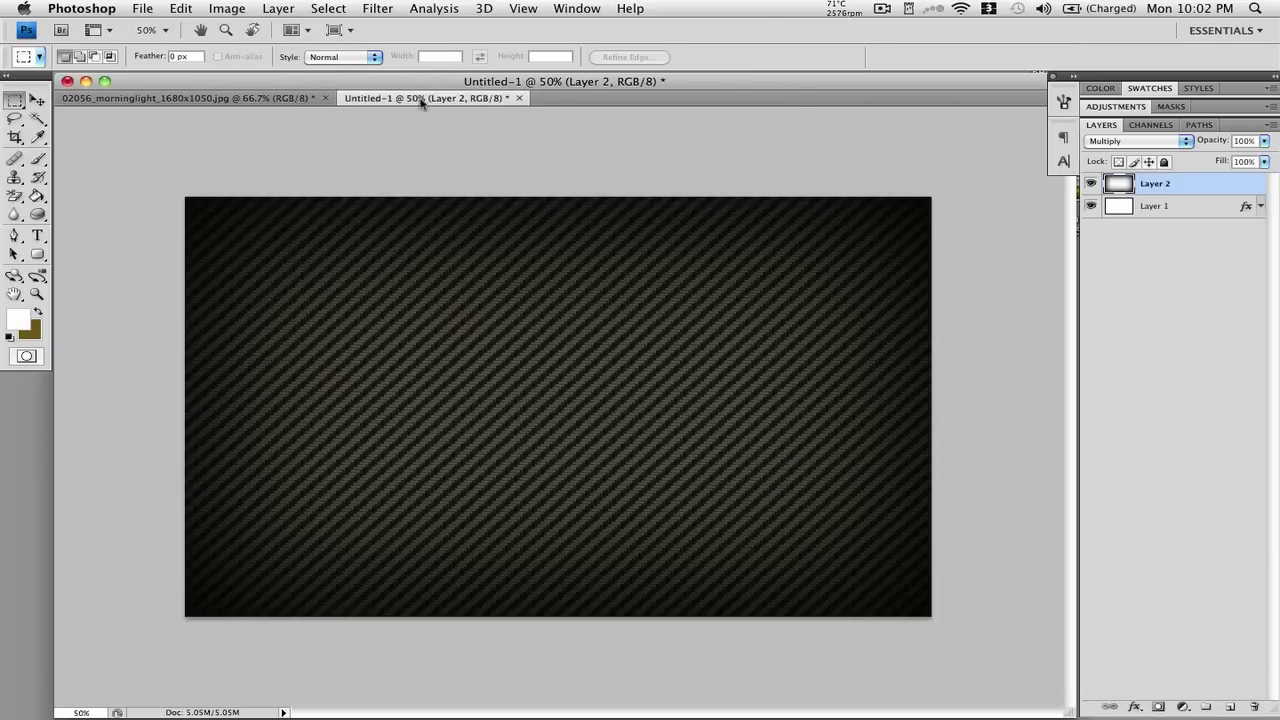
Step: Return to the 02056_morninglight_1680x1050.jpg document to view its vignette
left_click(243, 97)
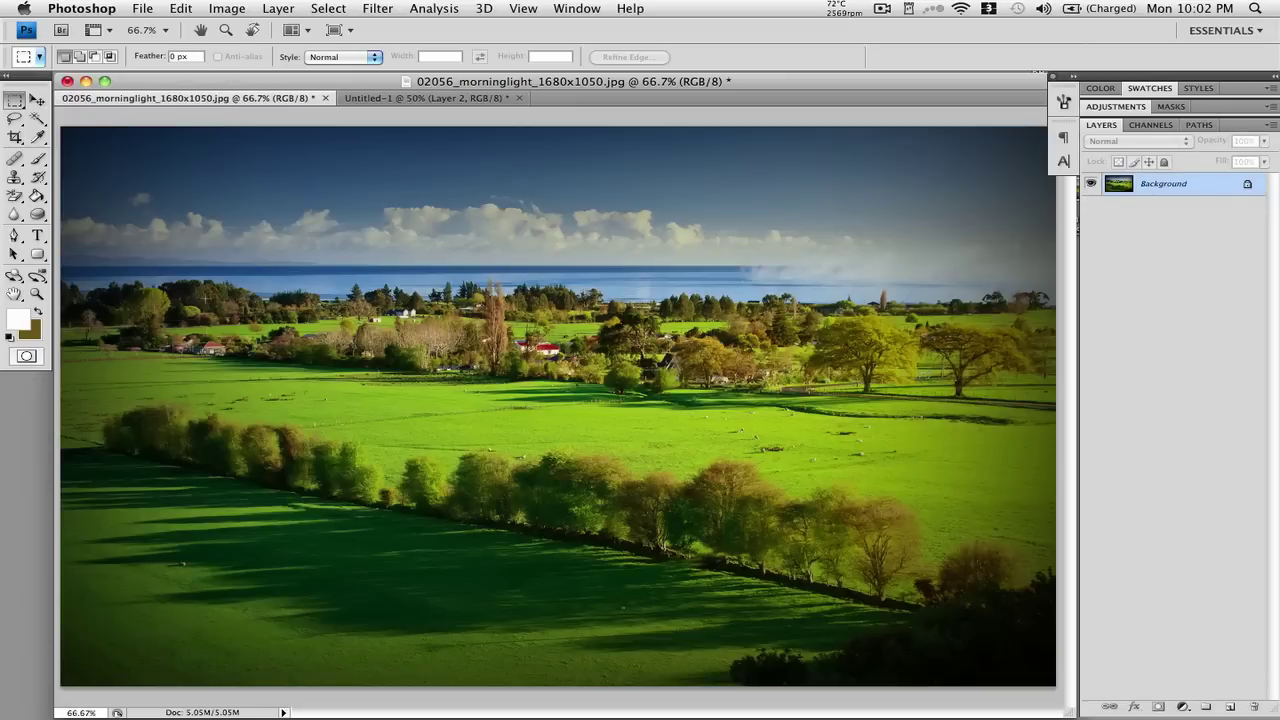